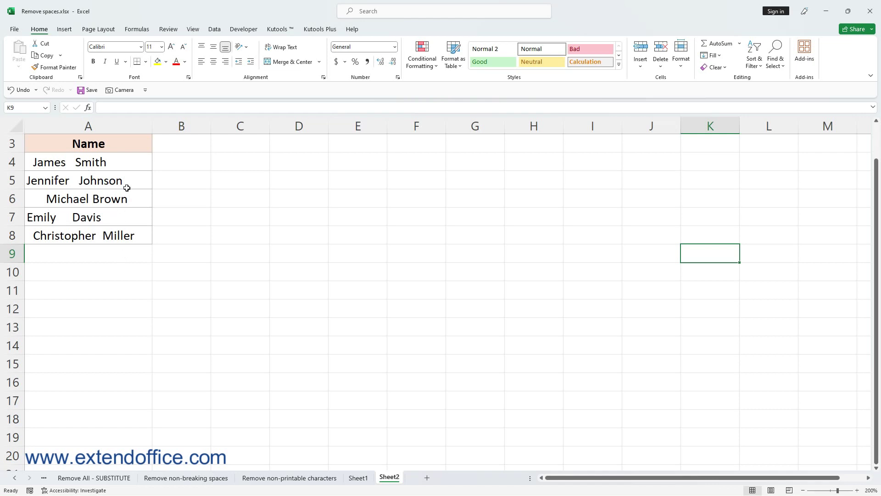
Step: Select A4 (James Smith) and view its contents in edit mode to inspect the extra spaces
left_click(128, 166)
key("F2")
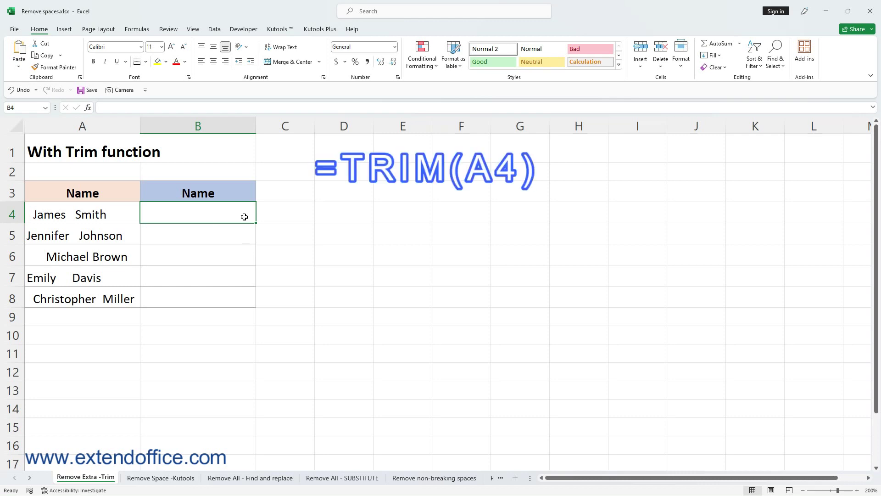
Step: Enter =TRIM(A4) in B4 so it returns the cleaned name James Smith
type("=TR")
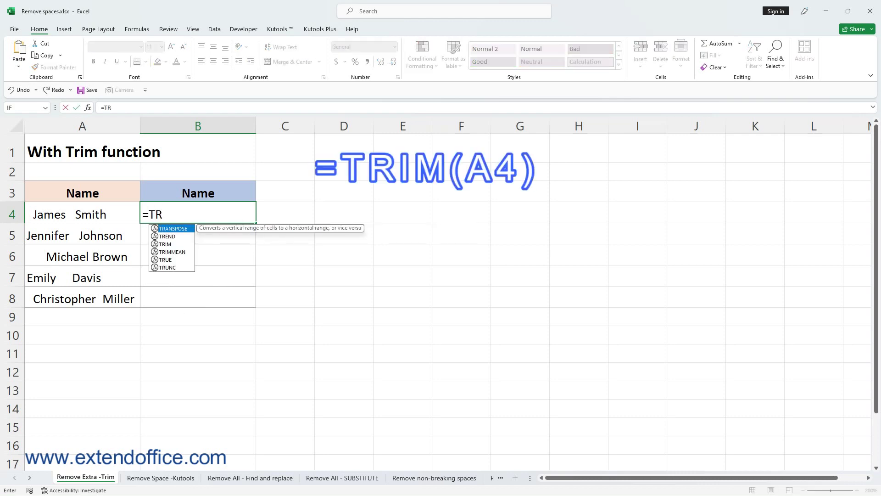
type("IM(")
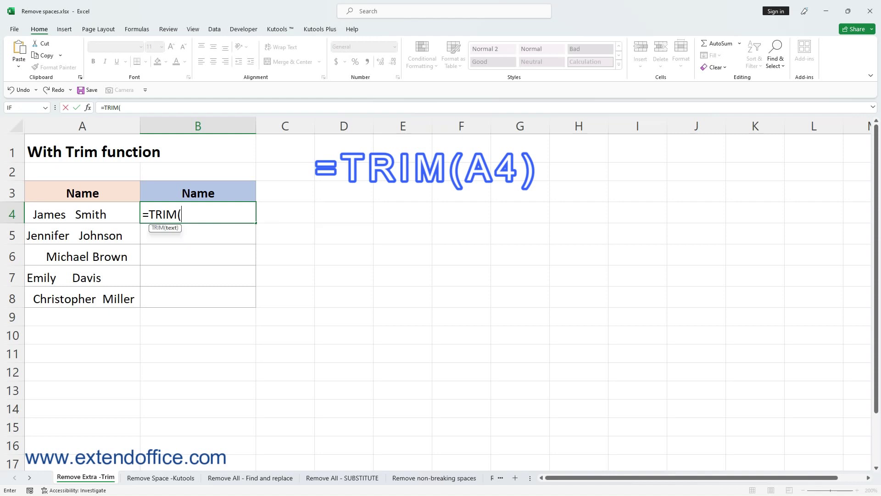
left_click(67, 214)
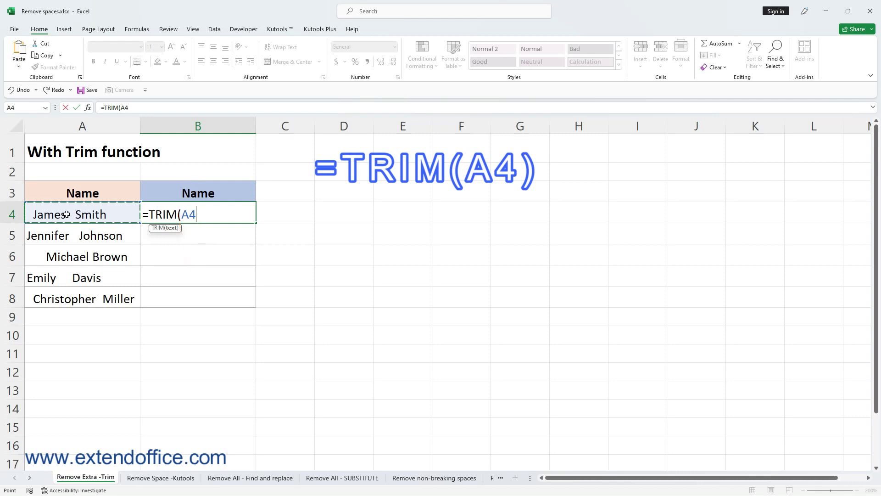
type(")")
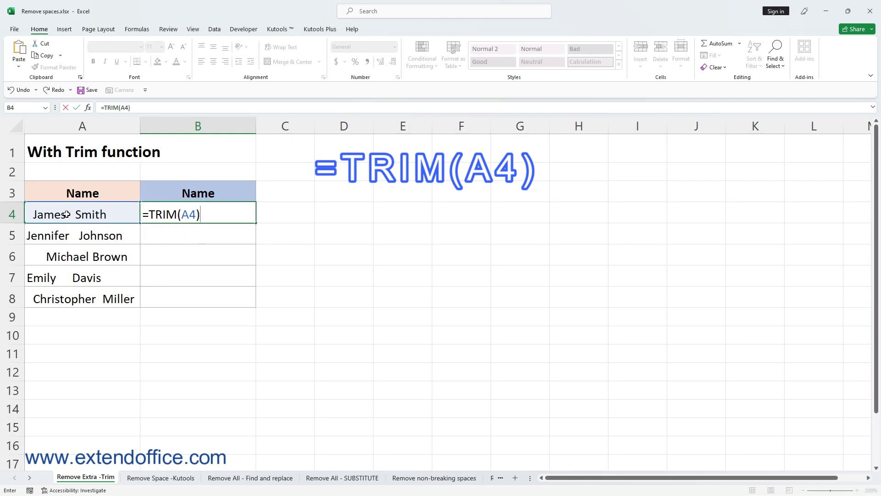
key("Return")
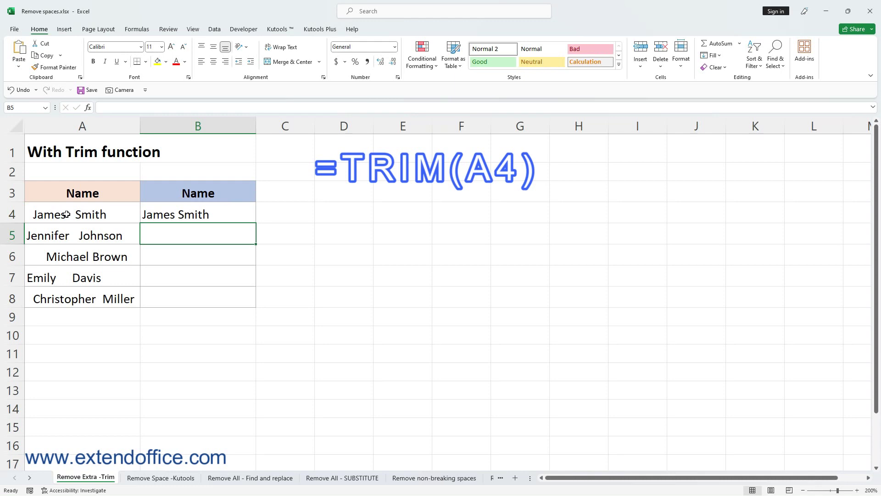
left_click(246, 216)
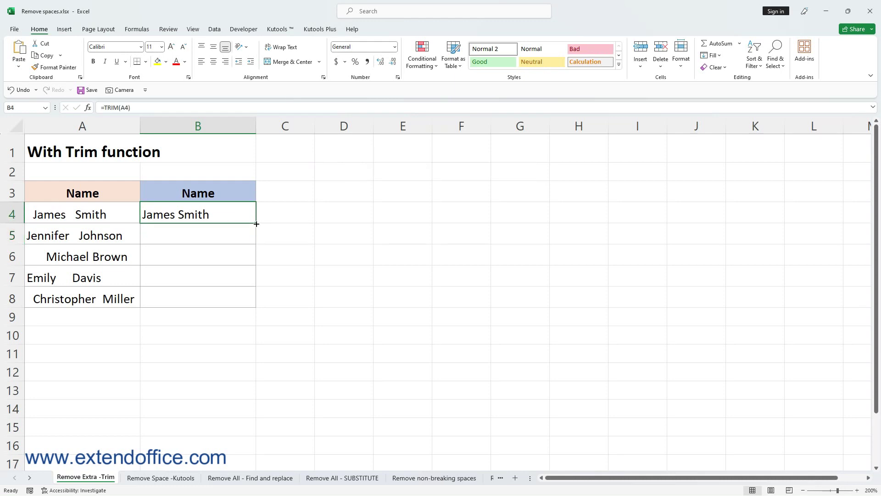
Step: Fill the TRIM formula from B4 down the second Name column
left_click_drag(256, 223, 255, 305)
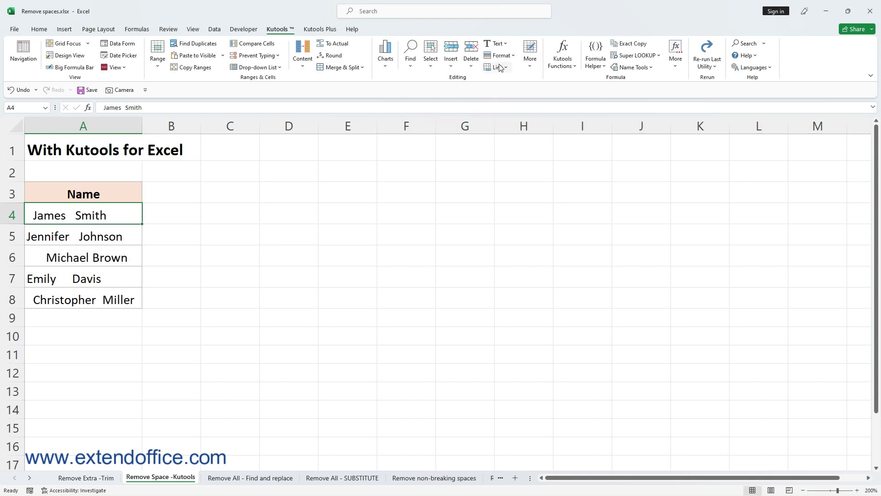
Step: Launch Kutools' Text > Remove Spaces tool for the Name list
left_click(505, 46)
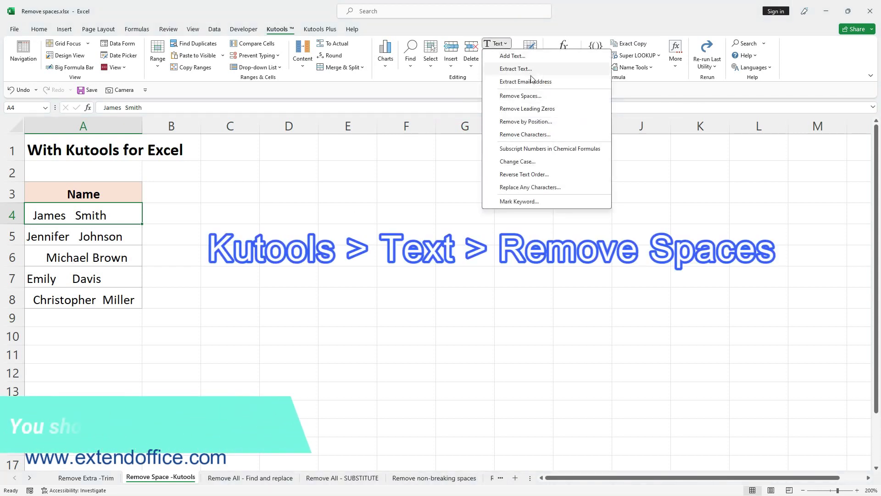
left_click(540, 99)
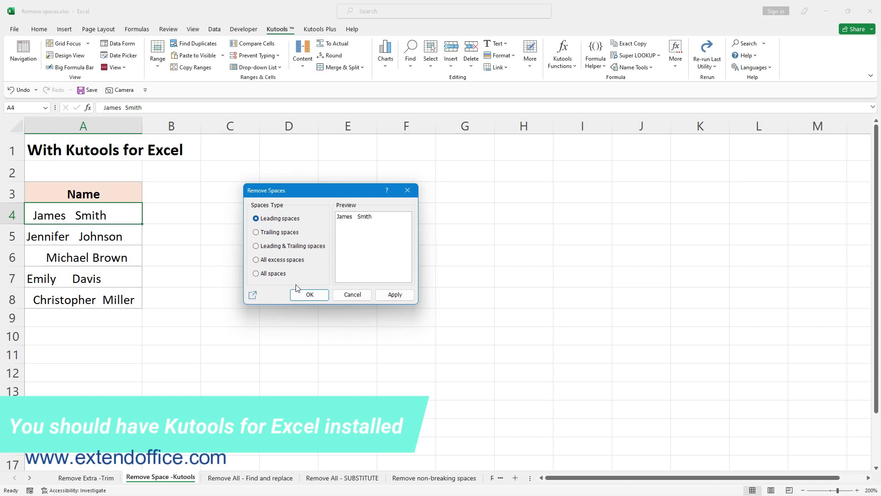
Step: Apply Remove Spaces with All excess spaces to the names in A4:A8
left_click_drag(118, 216, 117, 296)
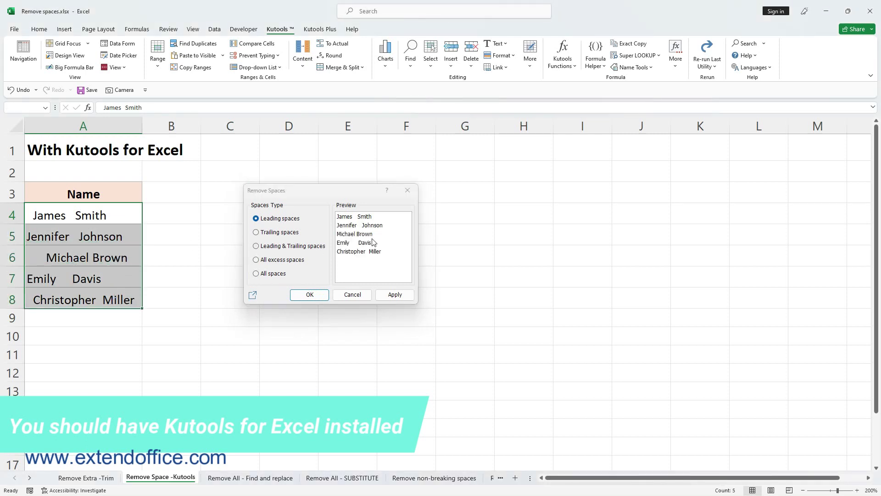
left_click(351, 190)
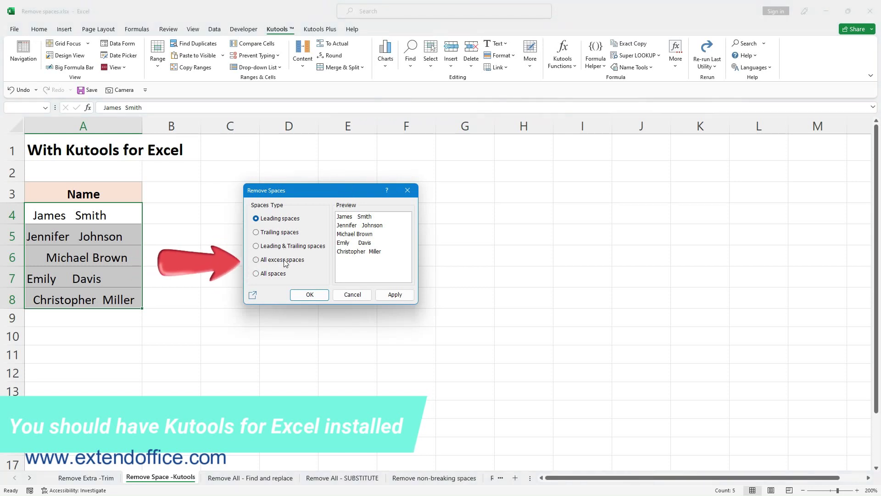
left_click(257, 261)
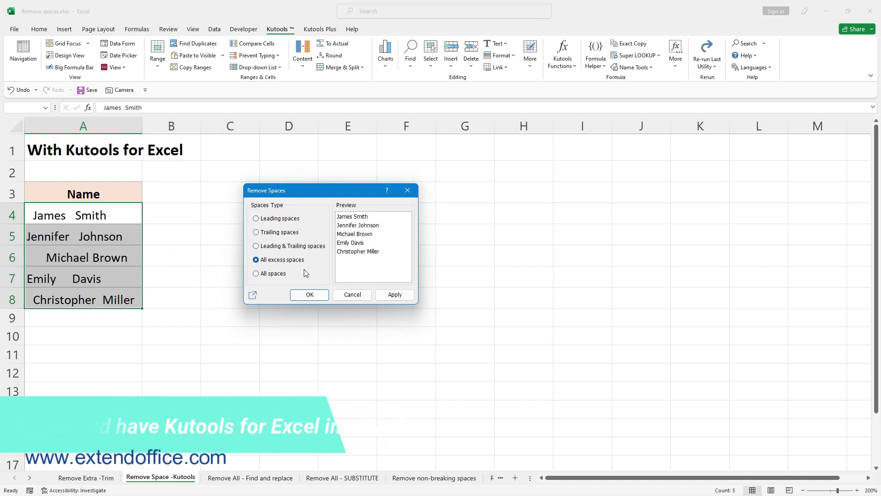
left_click(308, 295)
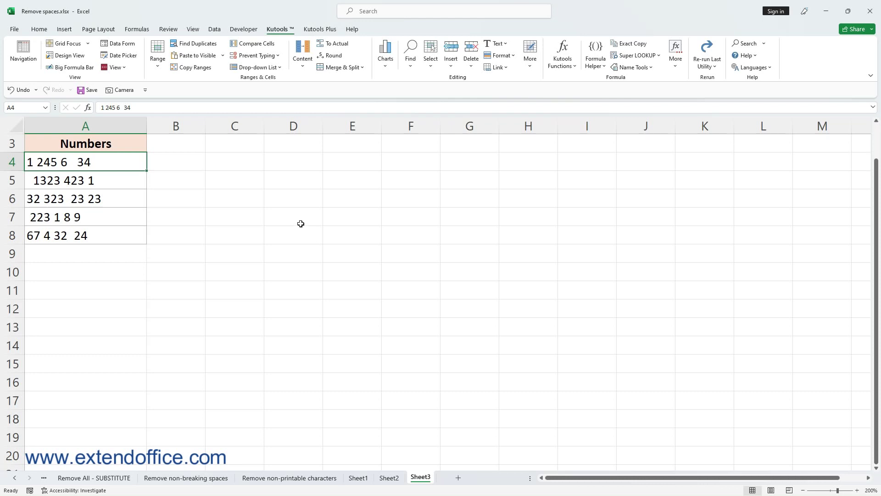
Step: Inspect the inner and leading spaces in the numbers in A4 and A5
double_click(77, 164)
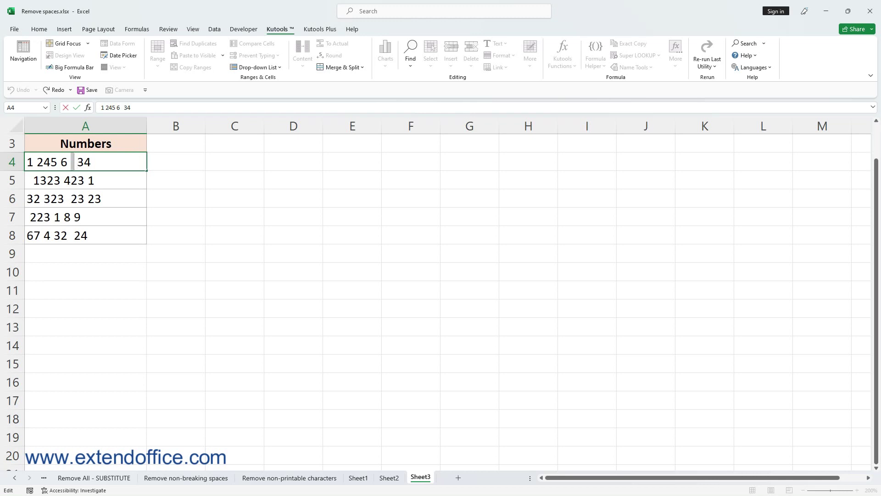
left_click_drag(73, 162, 69, 162)
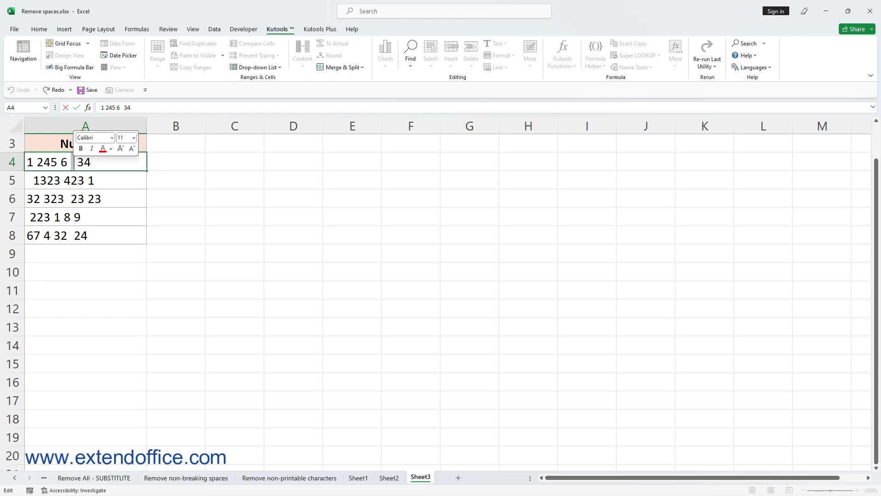
left_click(30, 181)
double_click(30, 181)
left_click_drag(34, 180, 26, 180)
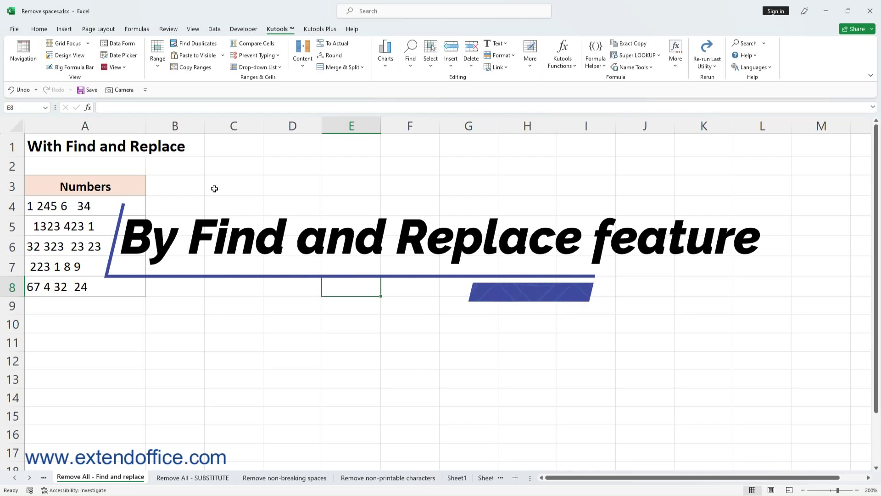
Step: Select the numbers in A4:A8 and open Find and Replace with Ctrl+H
left_click_drag(96, 208, 98, 285)
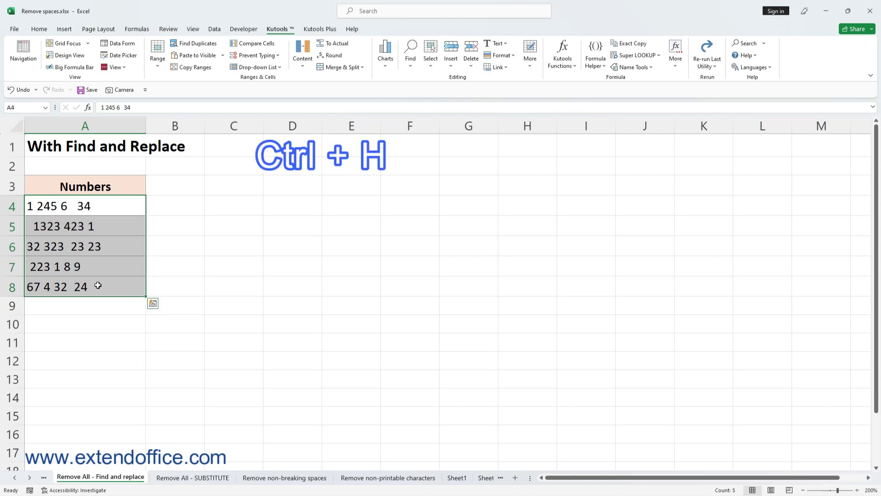
key("ctrl+h")
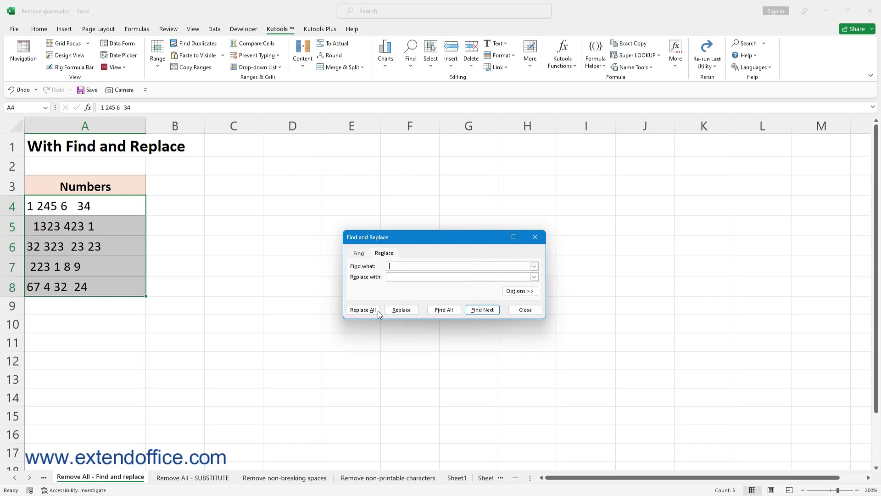
Step: Replace all spaces in A4:A8 with nothing, confirming 24 replacements, and close the dialog
left_click(363, 310)
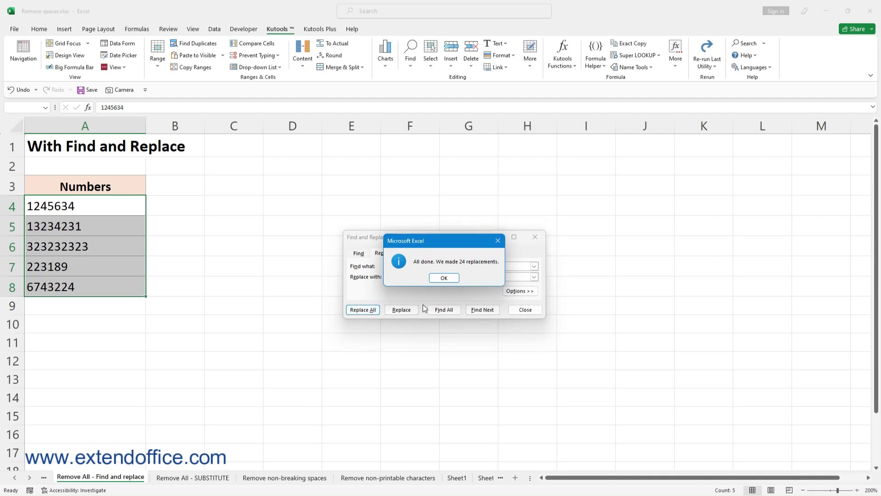
left_click(444, 278)
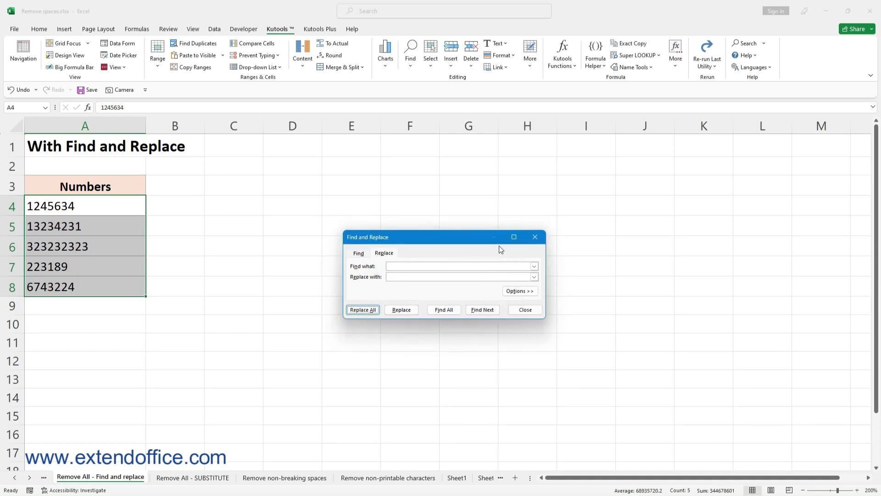
left_click(528, 309)
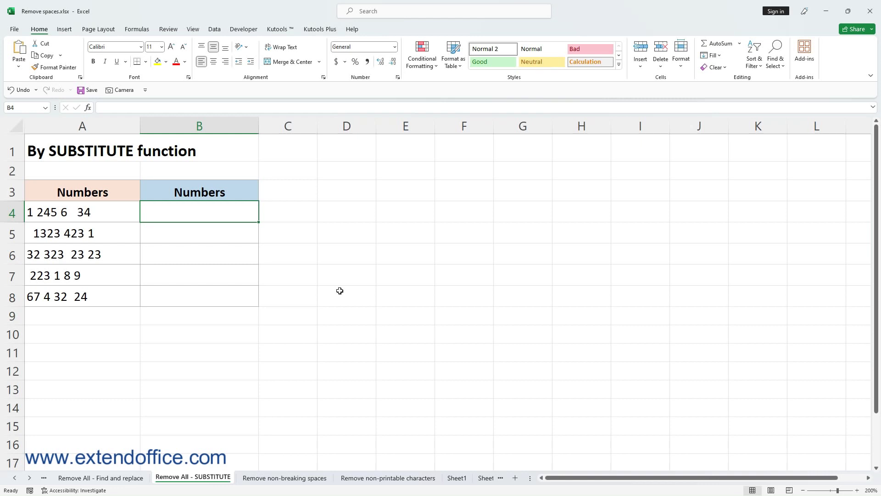
Step: Enter =SUBSTITUTE(A4," ","") in B4 so it returns 1245634
left_click(114, 209)
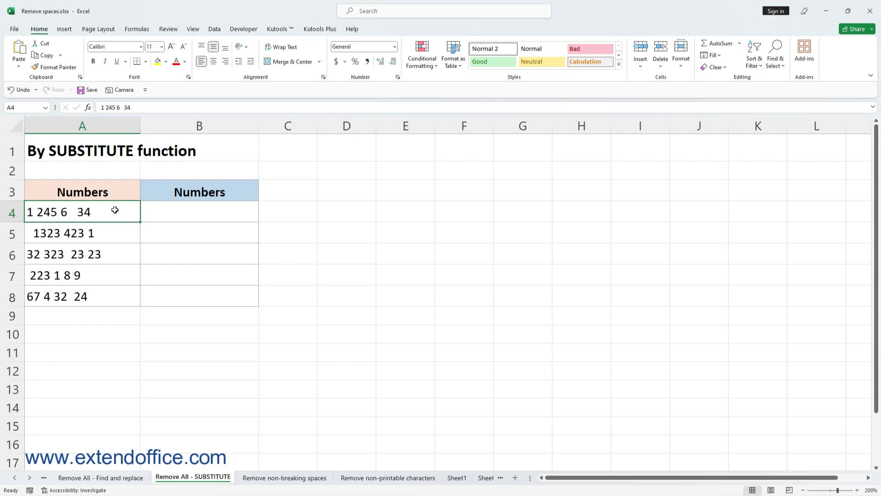
left_click(189, 220)
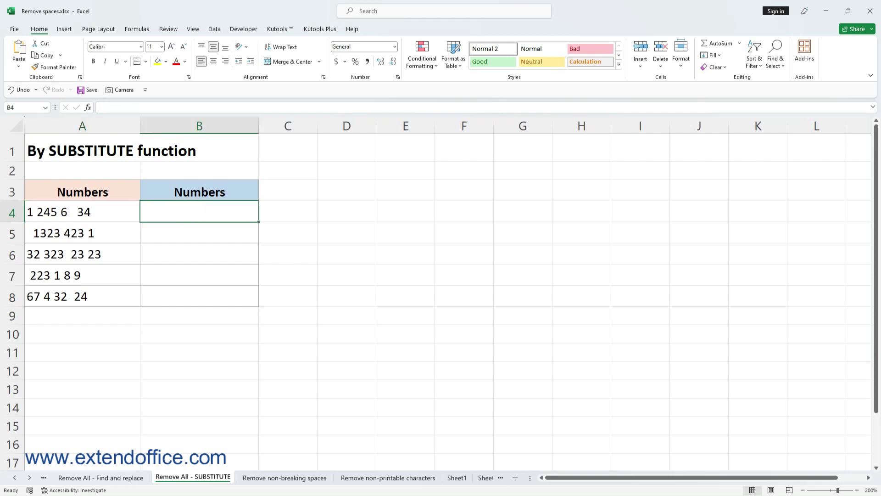
type("=SU")
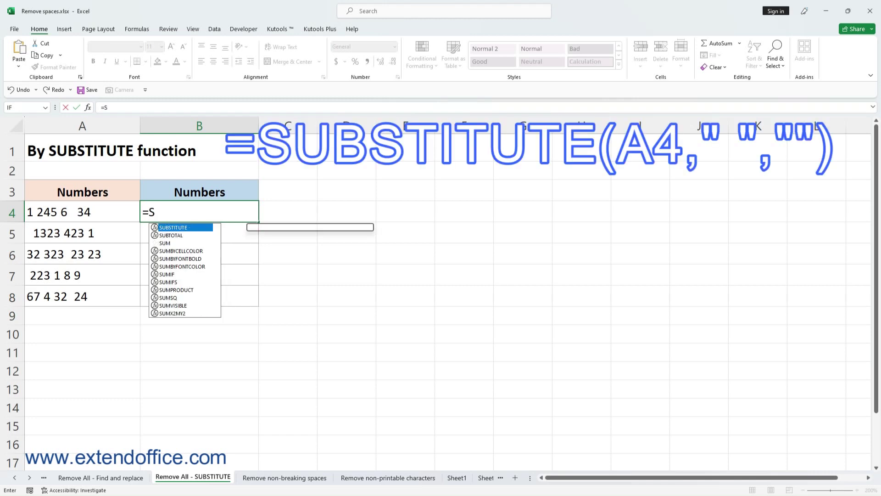
double_click(184, 228)
left_click(93, 204)
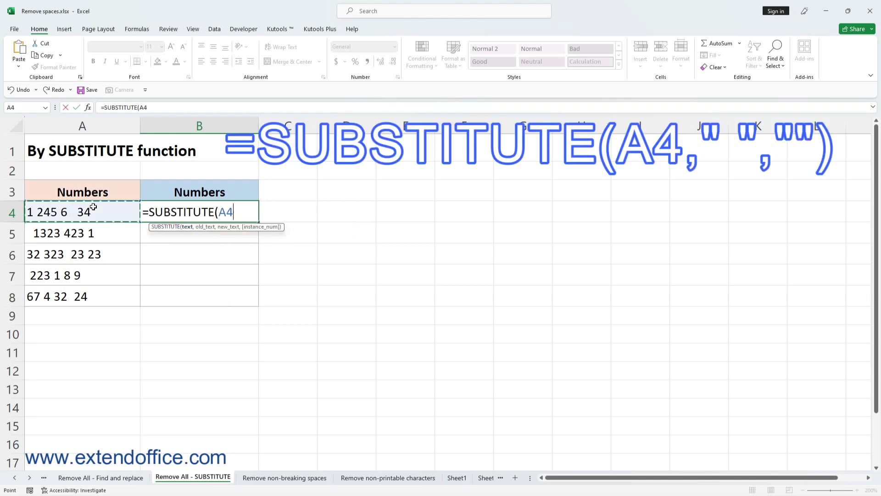
type(",\"")
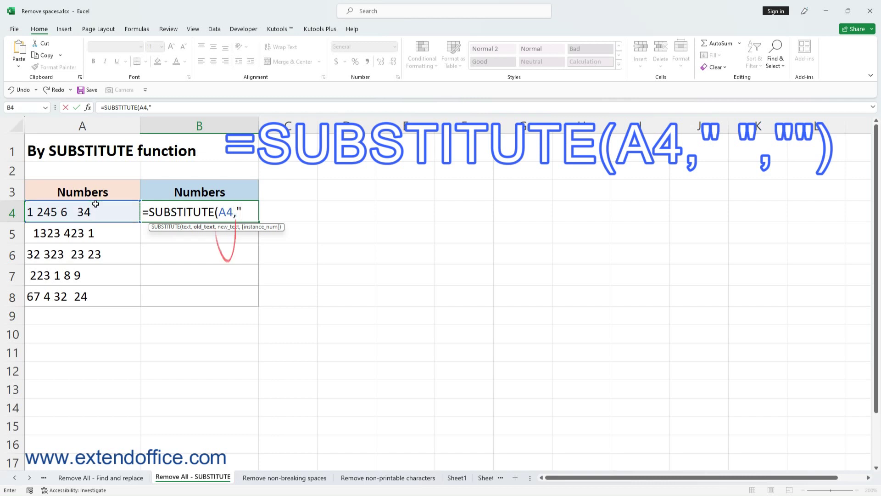
type(" \",")
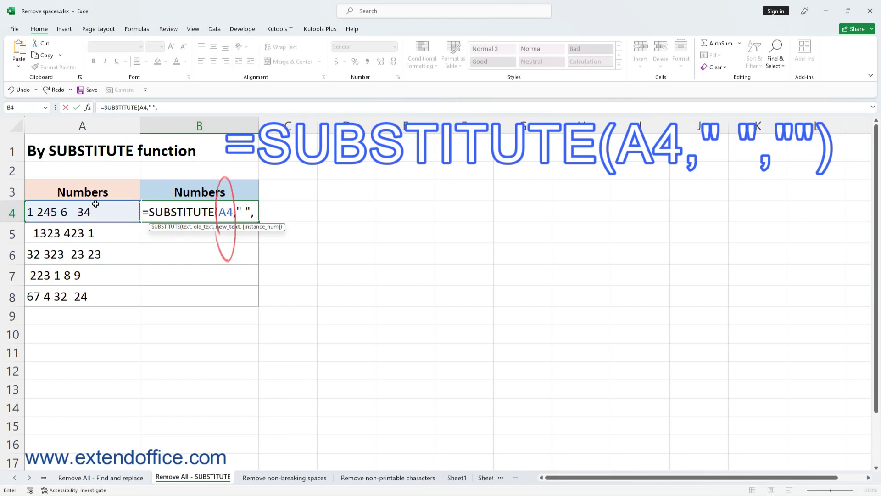
type("\"\")")
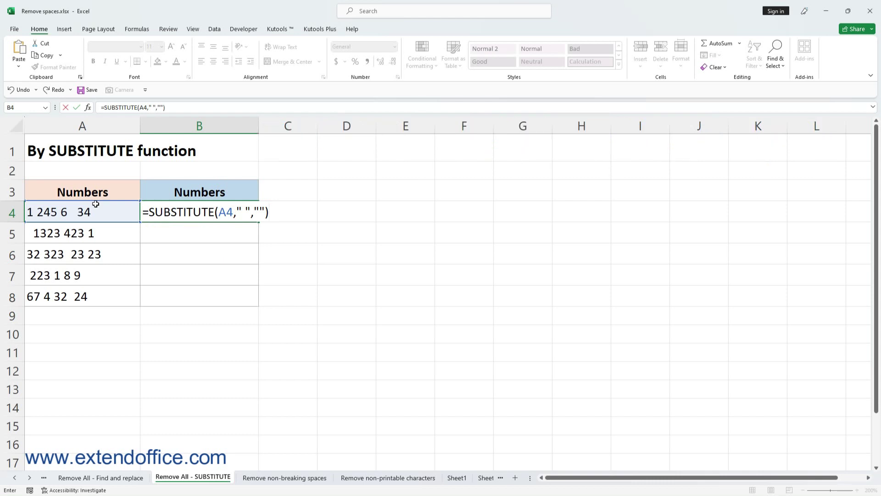
key("Return")
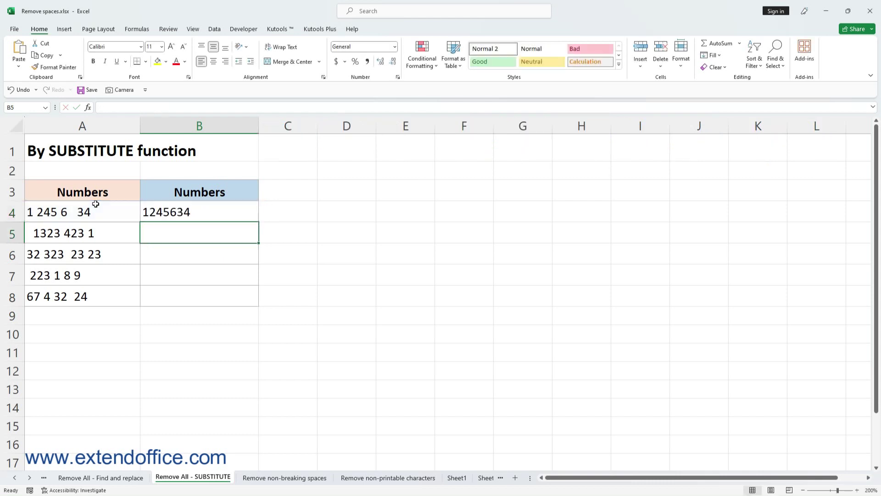
Step: Copy the SUBSTITUTE formula from B4 down through B8
left_click(237, 213)
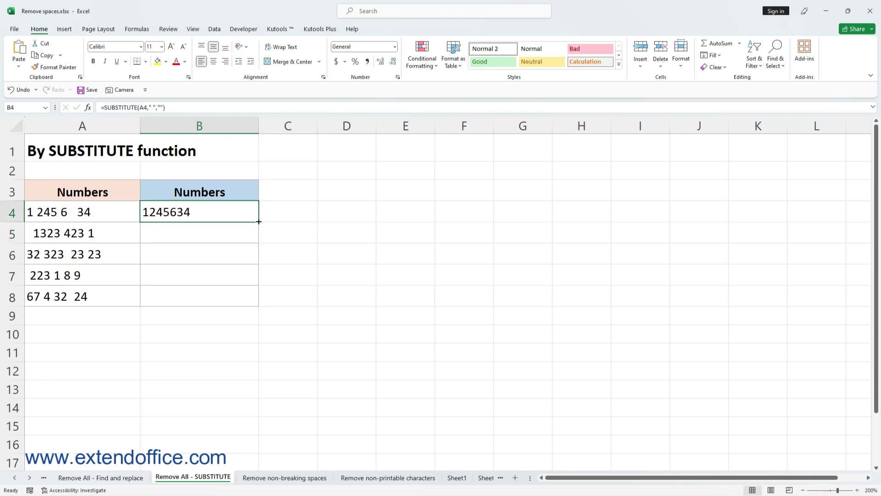
left_click_drag(259, 222, 257, 306)
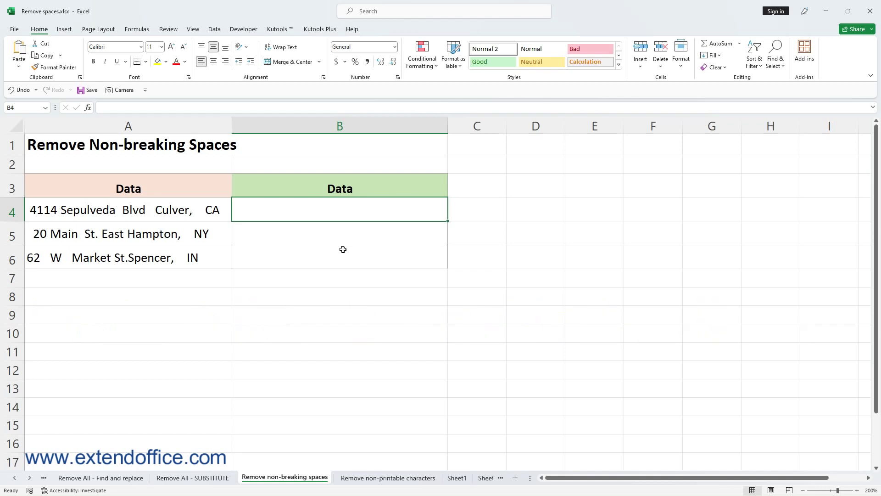
Step: Enter =TRIM(SUBSTITUTE(A4,CHAR(160)," ")) in B4 to strip non-breaking and extra spaces
double_click(353, 214)
type("=")
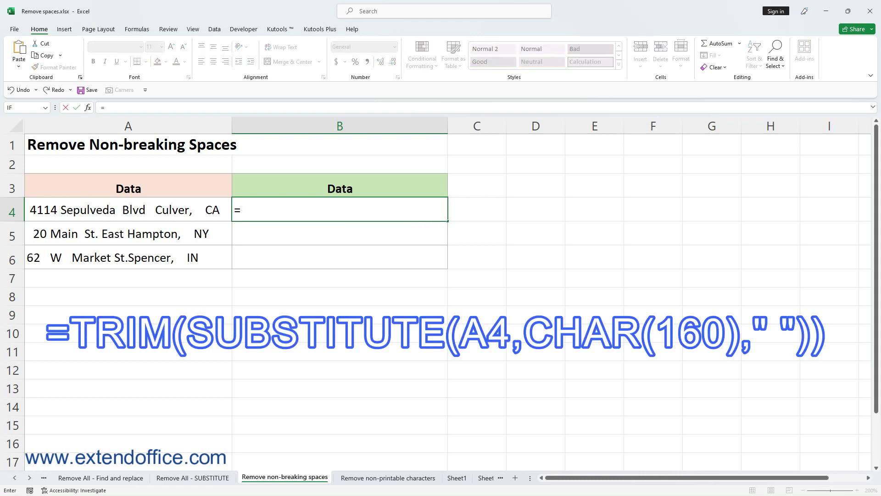
type("TRIM(SUBS")
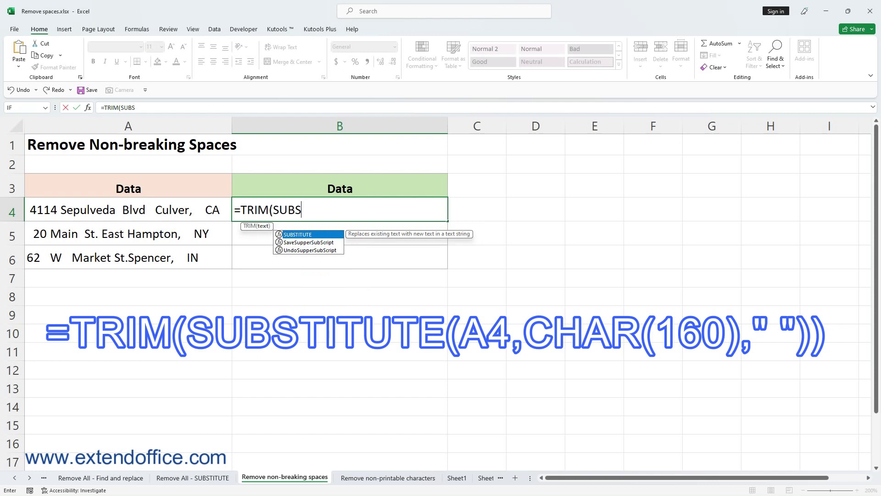
double_click(328, 234)
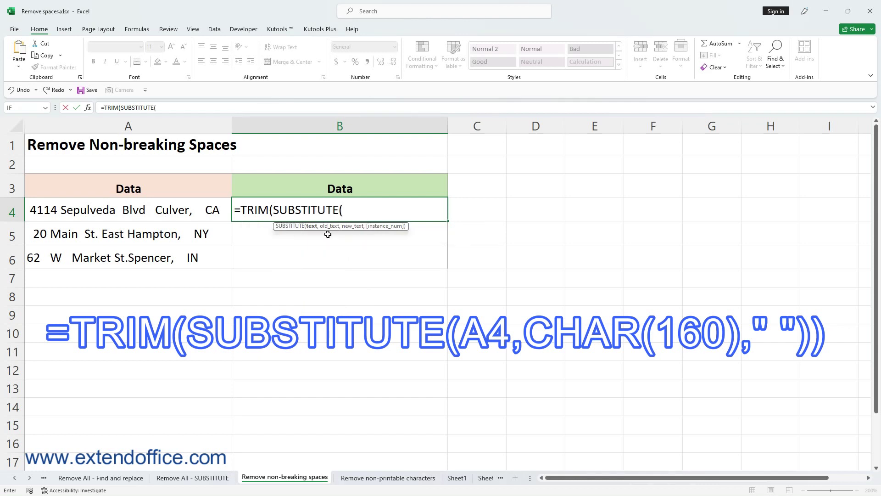
left_click(186, 210)
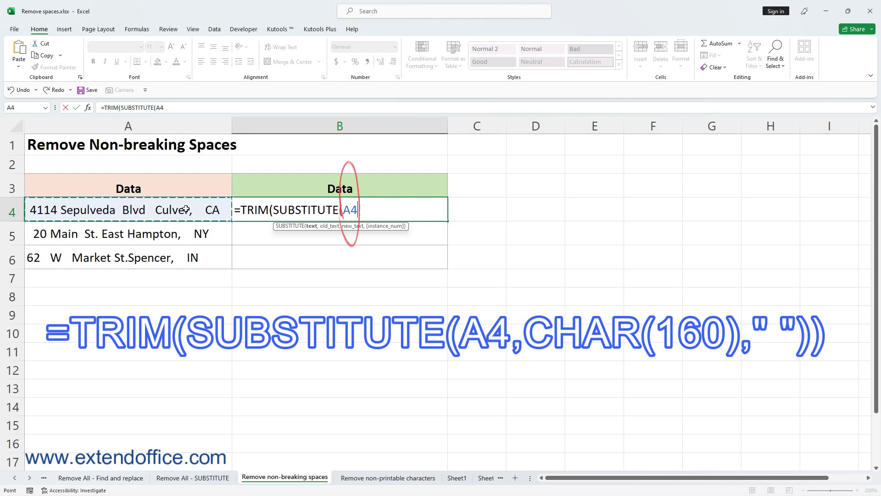
type(",Char(16")
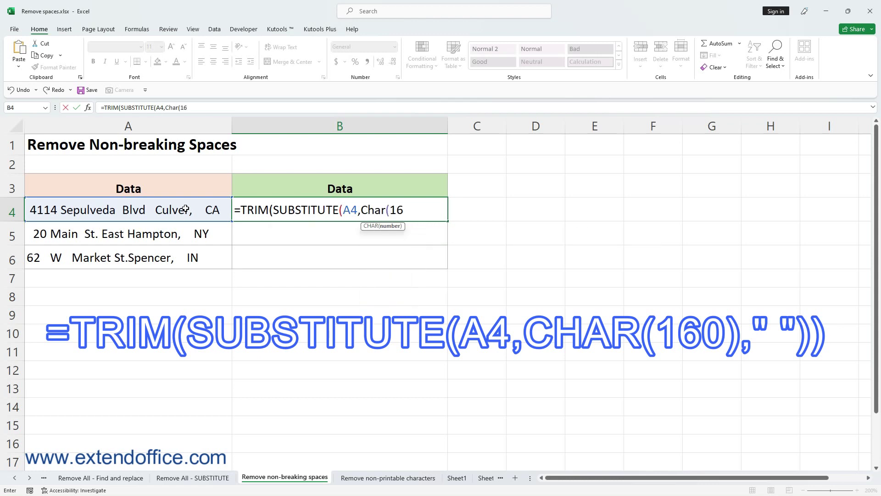
type("0)")
type(",")
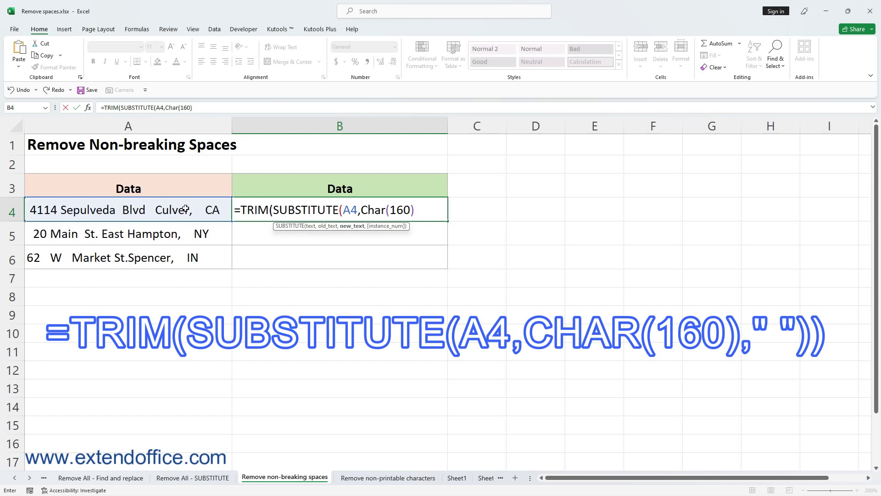
type("\" \"))")
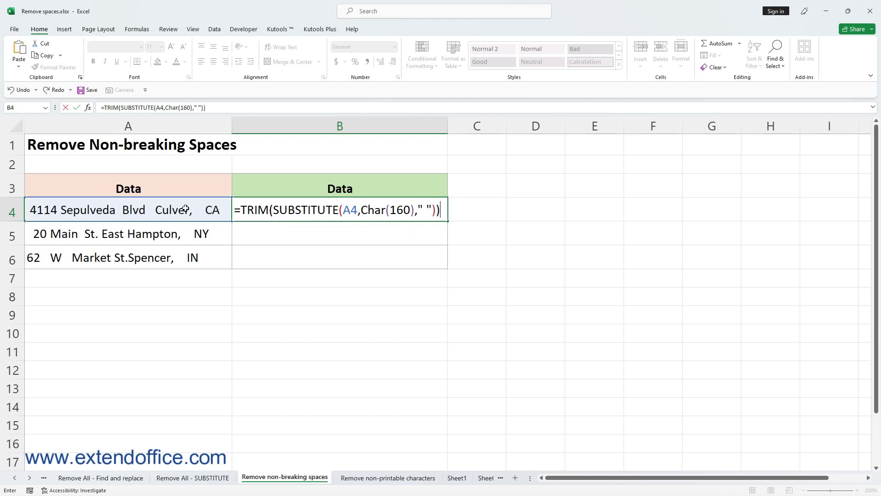
key("Return")
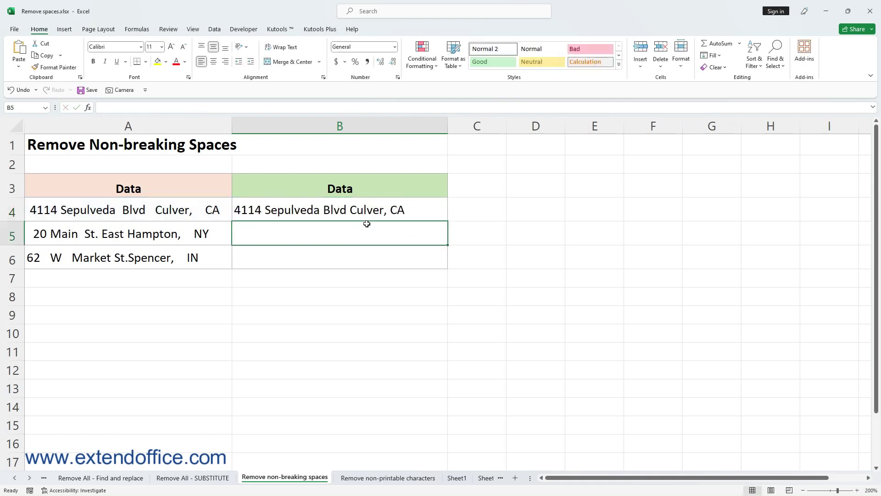
Step: Fill the B4 cleanup formula down through B6
left_click(431, 215)
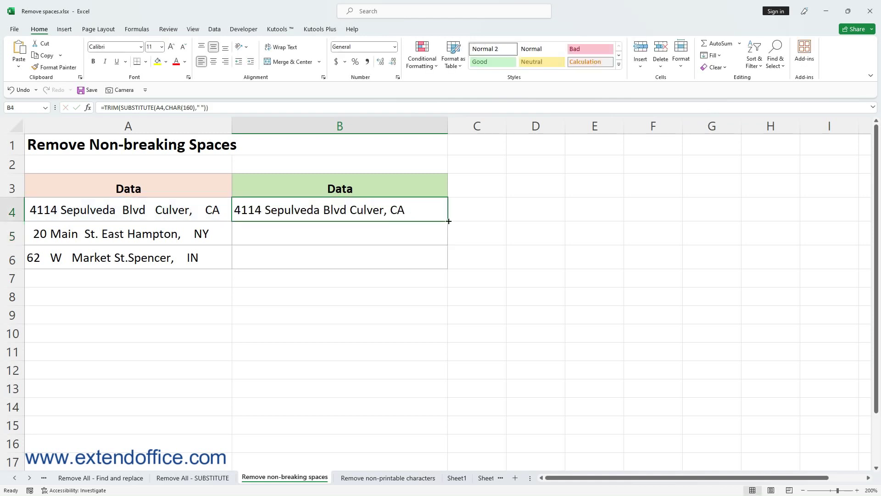
left_click_drag(447, 225, 437, 264)
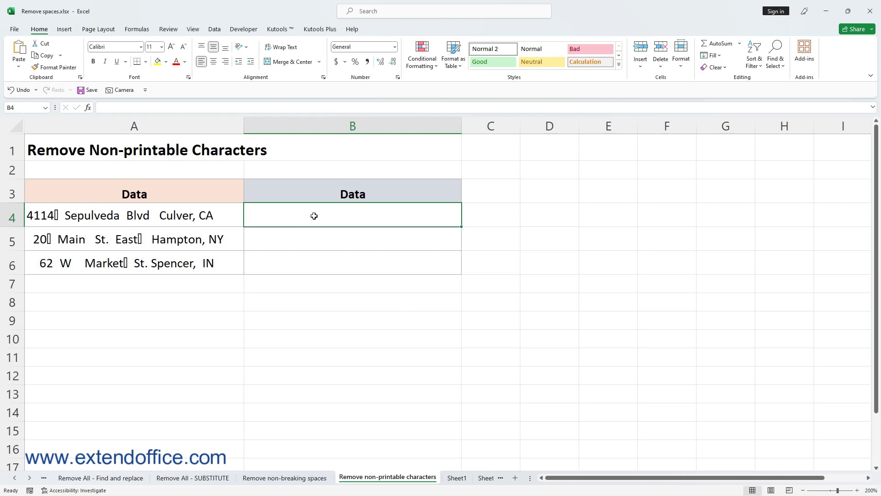
Step: Enter =TRIM(CLEAN(A4)) in B4 to drop non-printable characters and extra spaces
type("=TR")
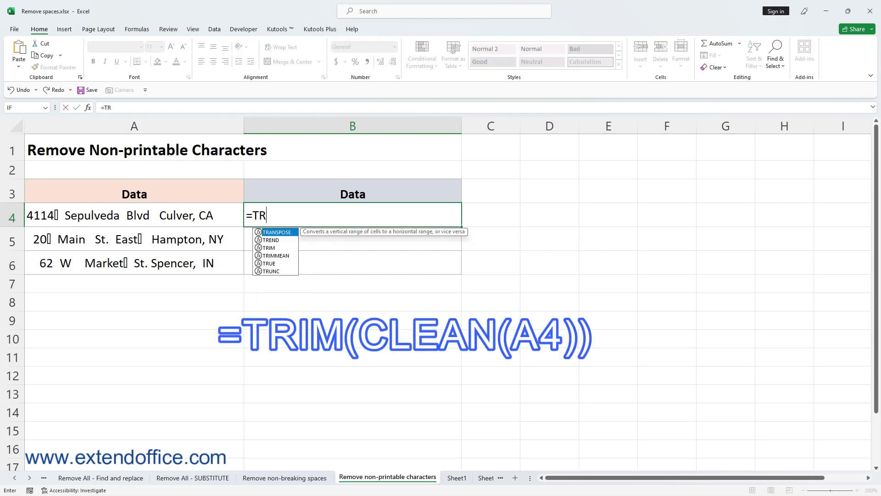
type("IM(")
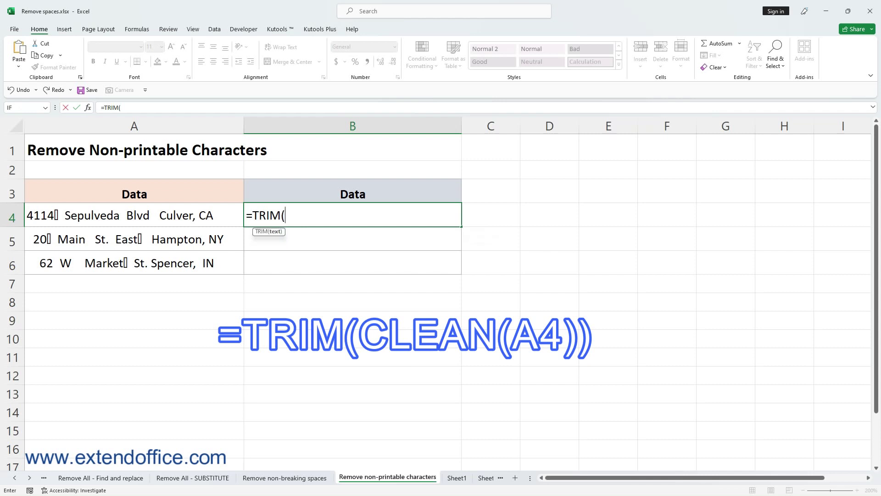
type("CLEA")
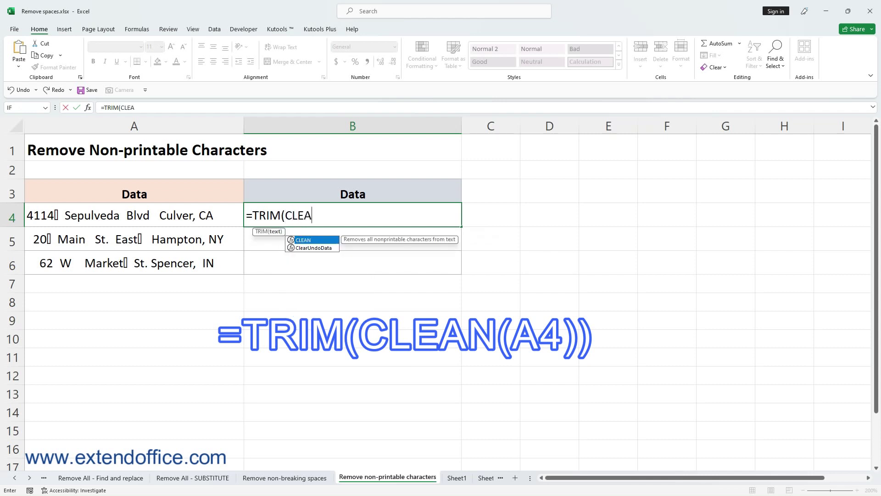
type("N(")
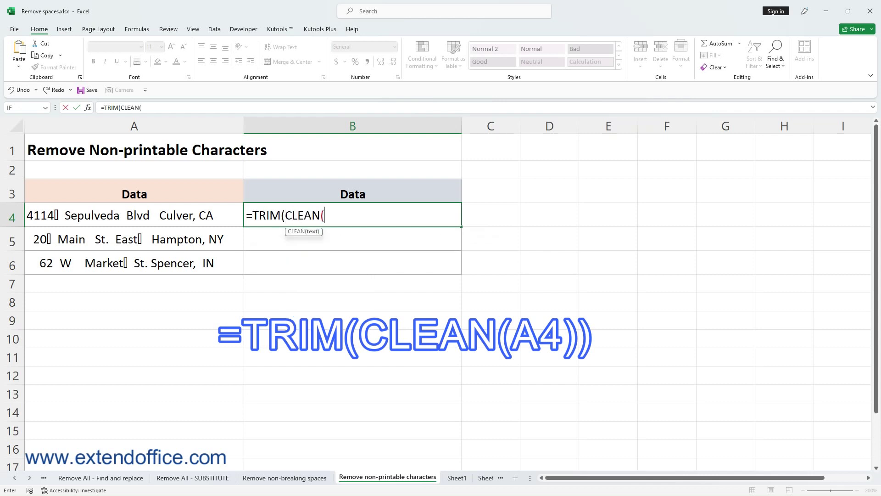
left_click(217, 214)
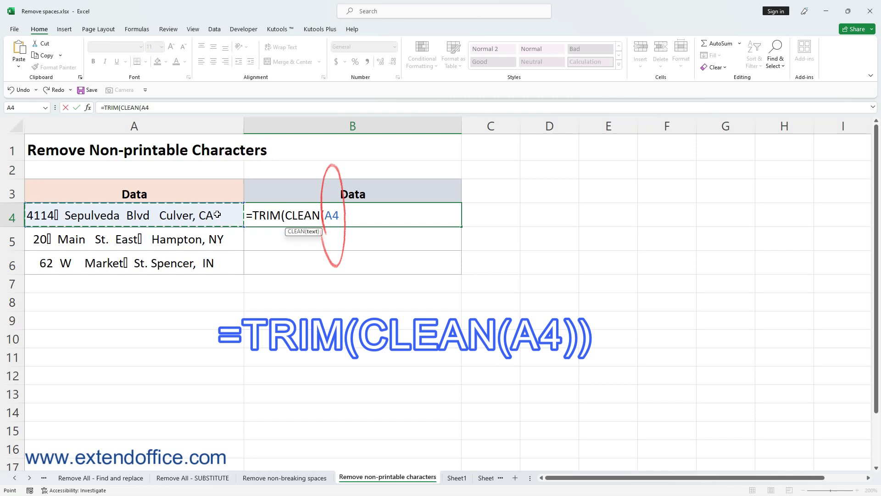
type("))")
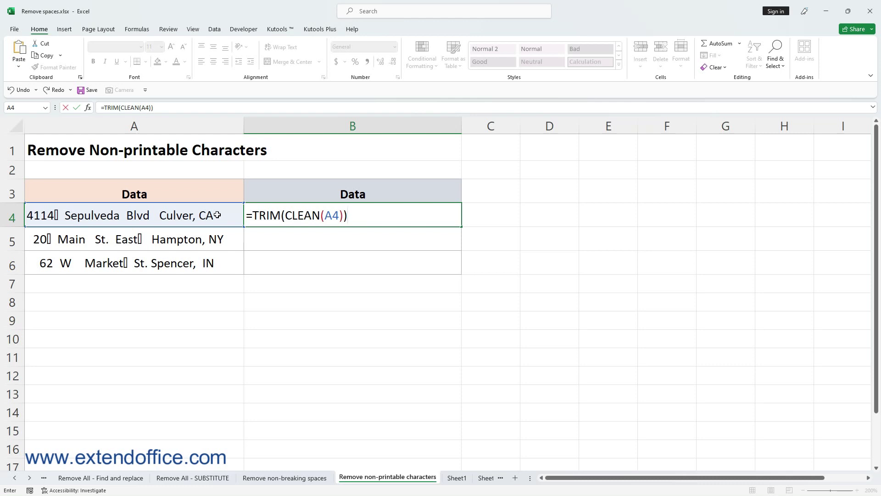
key("Return")
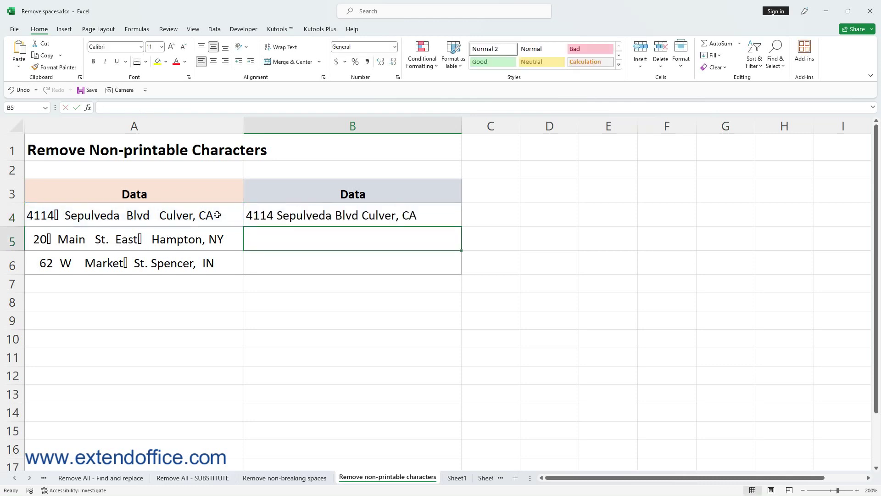
left_click(438, 212)
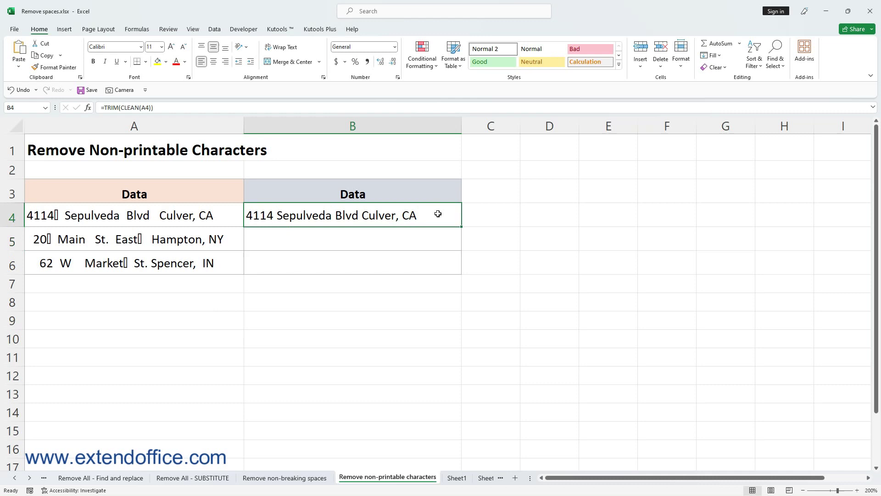